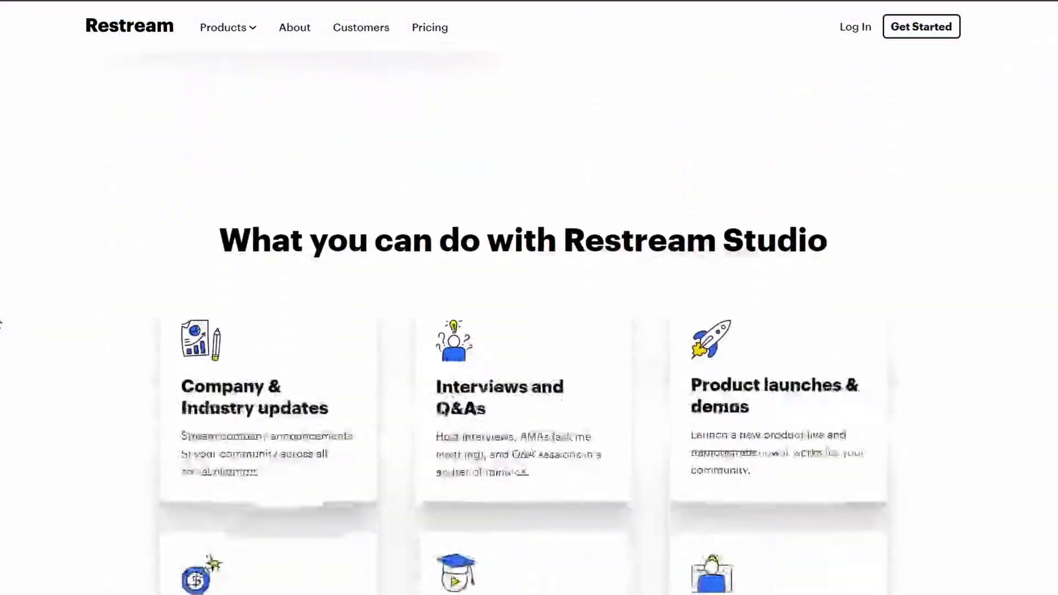
Search the web for restream, open the restream.io site and start the sign-up form at the username field.
{"action": "scroll", "coordinate": [1, 324], "scroll_direction": "down", "scroll_amount": 10}
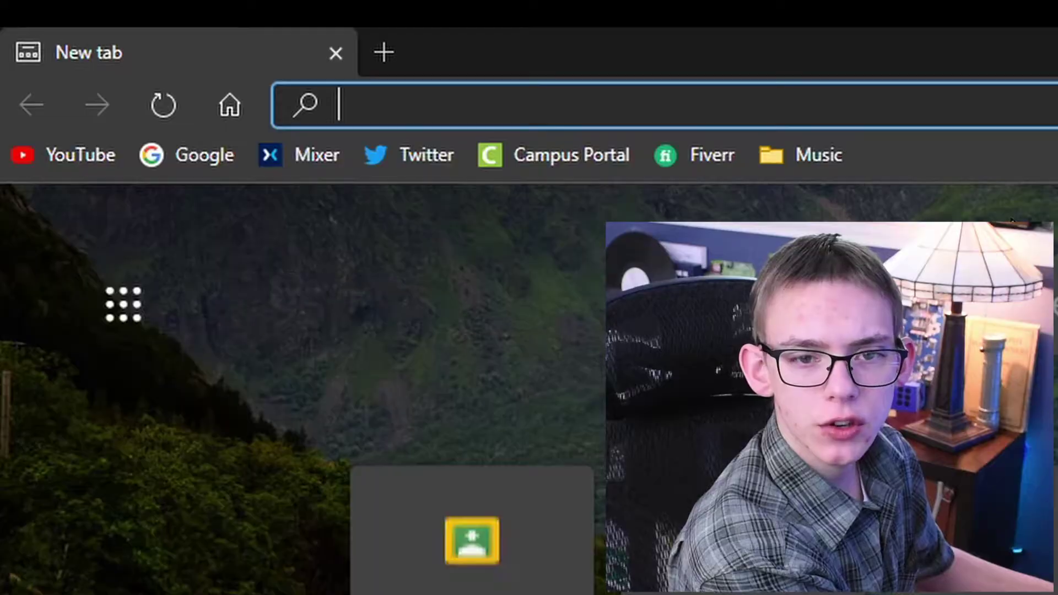
{"action": "type", "text": "re"}
{"action": "type", "text": "stream"}
{"action": "key", "text": "Return"}
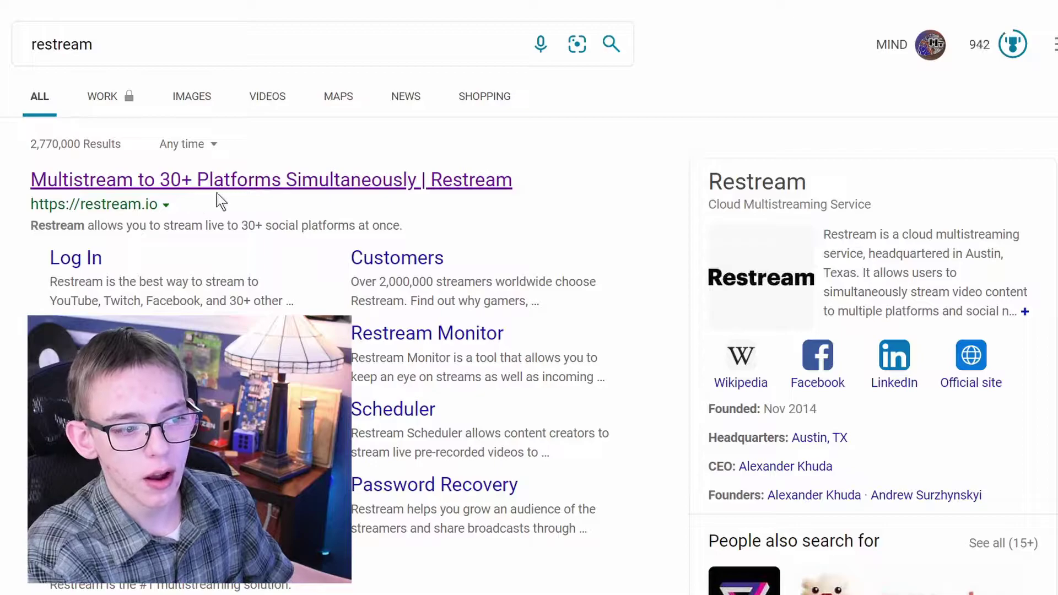
{"action": "left_click", "coordinate": [253, 189]}
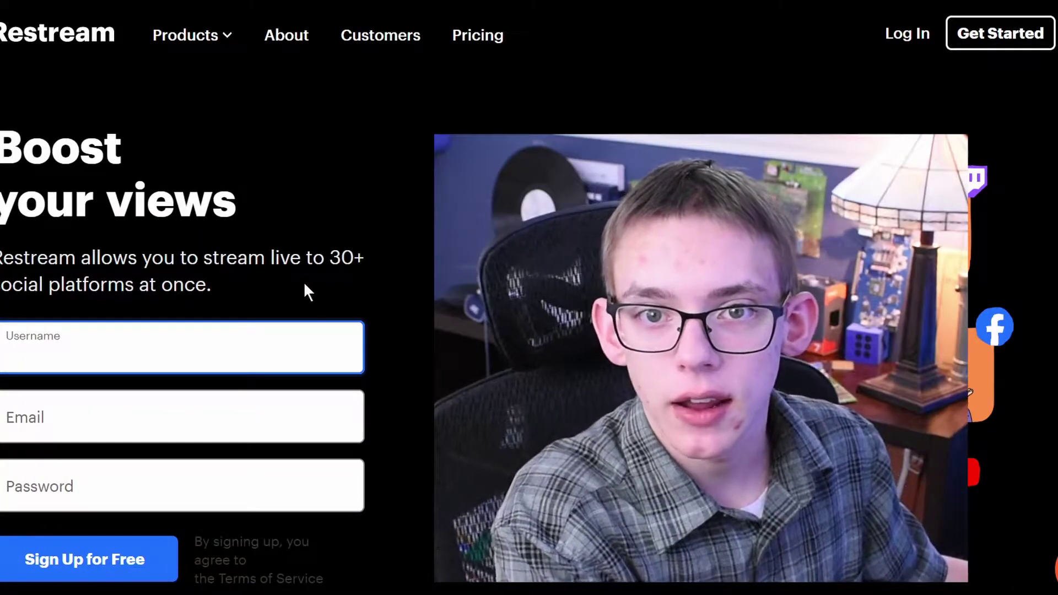
{"action": "left_click", "coordinate": [125, 347]}
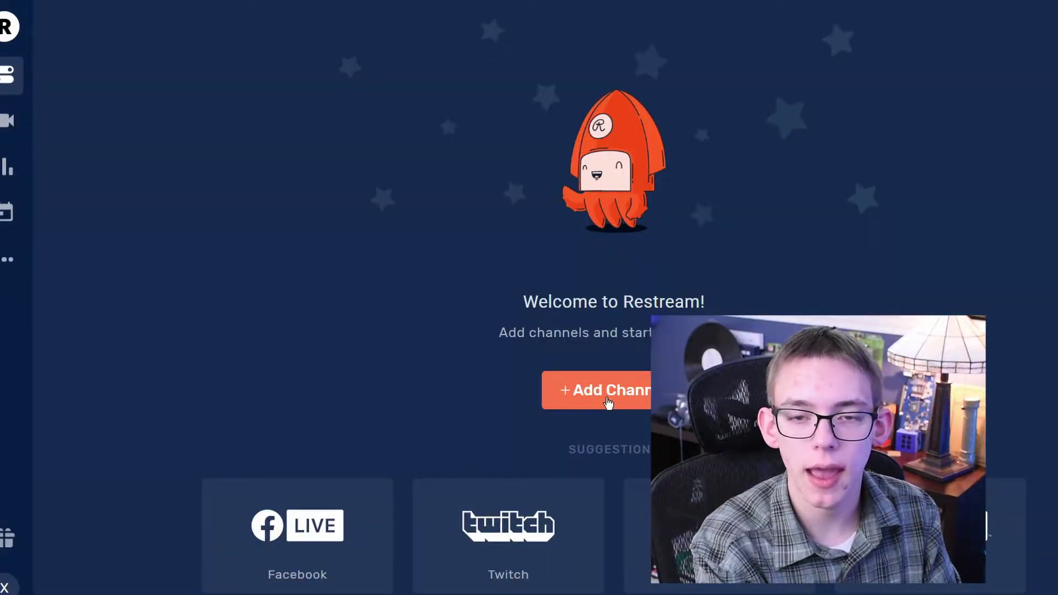
Add Mixer as the first streaming channel and authorize Restream to access the Mixer account.
{"action": "left_click", "coordinate": [608, 403]}
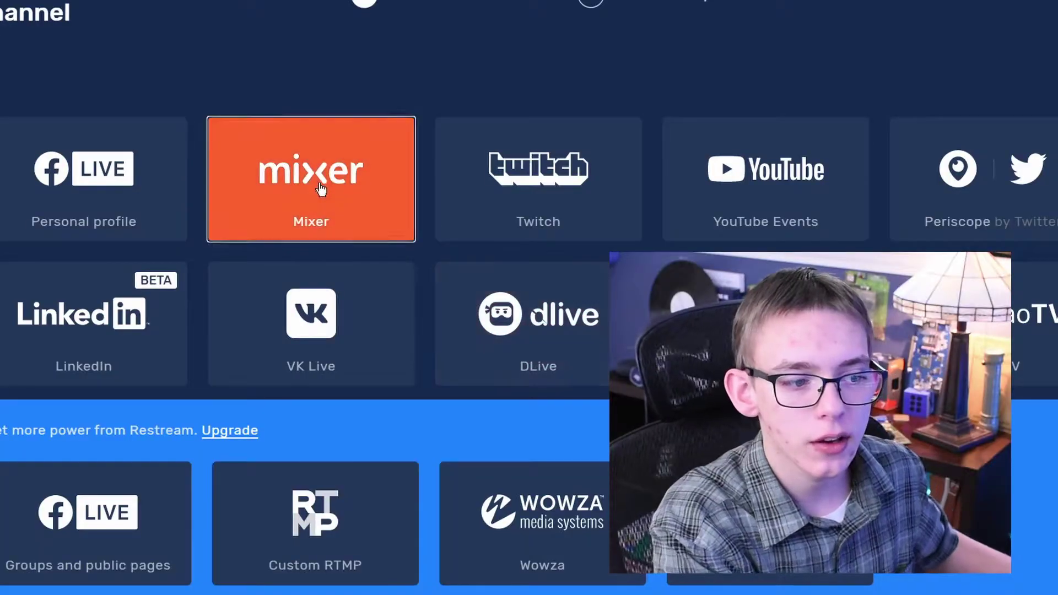
{"action": "left_click", "coordinate": [321, 189]}
{"action": "left_click", "coordinate": [373, 189]}
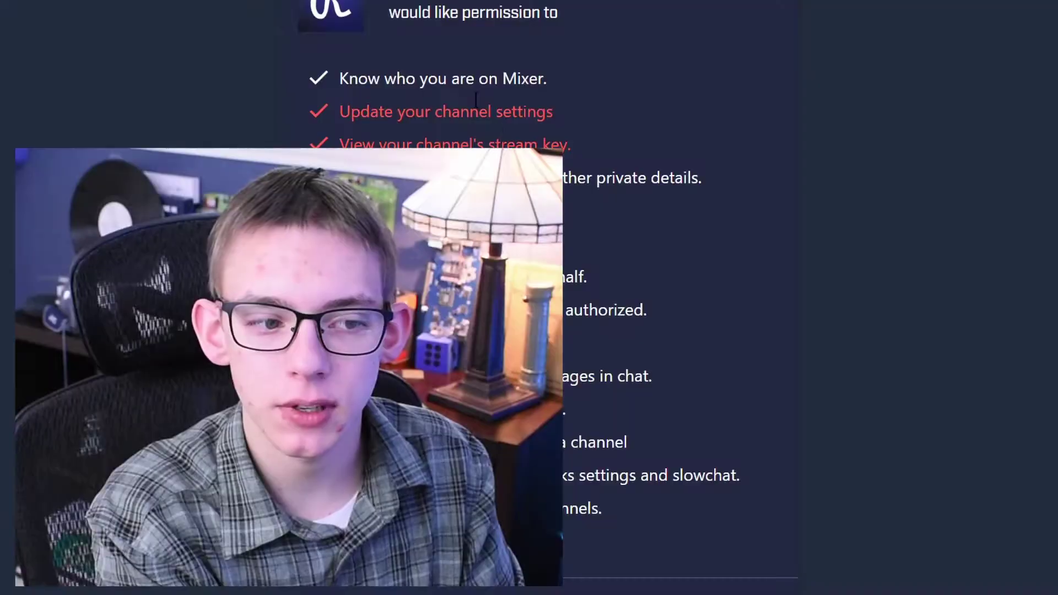
{"action": "left_click", "coordinate": [612, 490]}
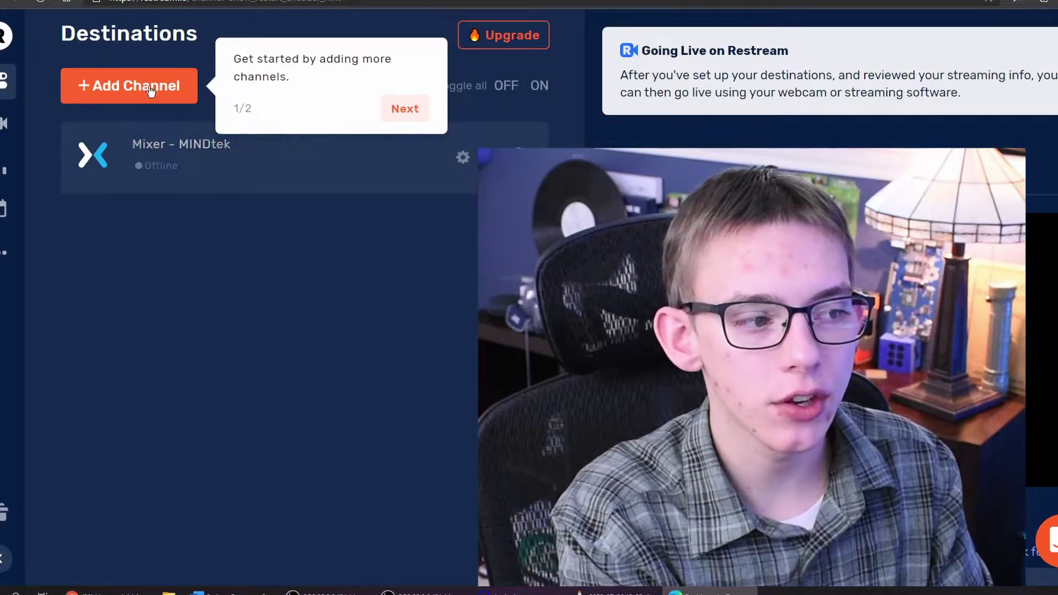
Add Twitch as a second streaming channel and connect the Twitch account.
{"action": "left_click", "coordinate": [144, 86]}
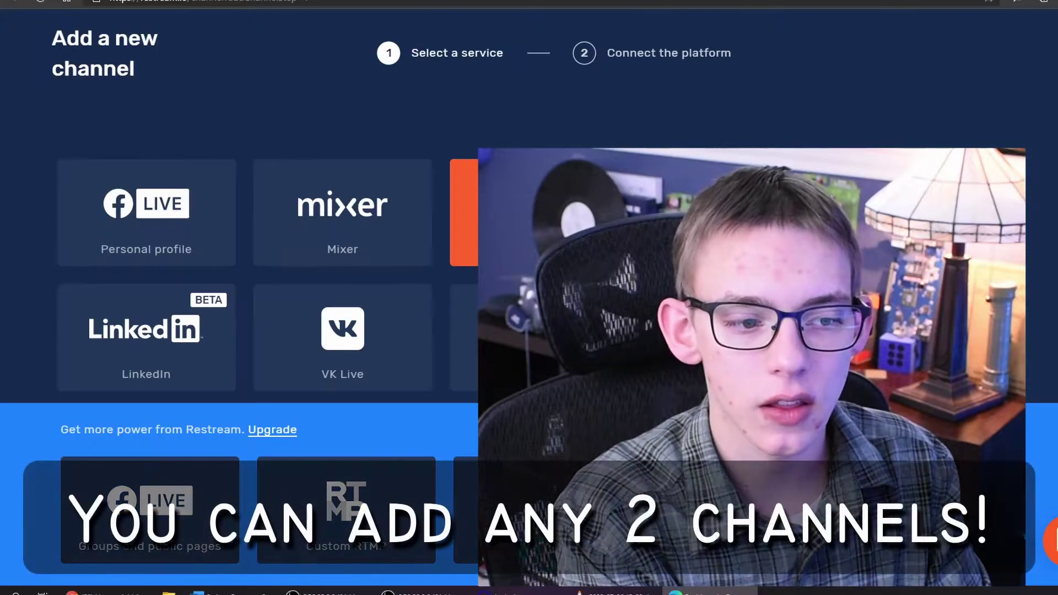
{"action": "left_click", "coordinate": [540, 212]}
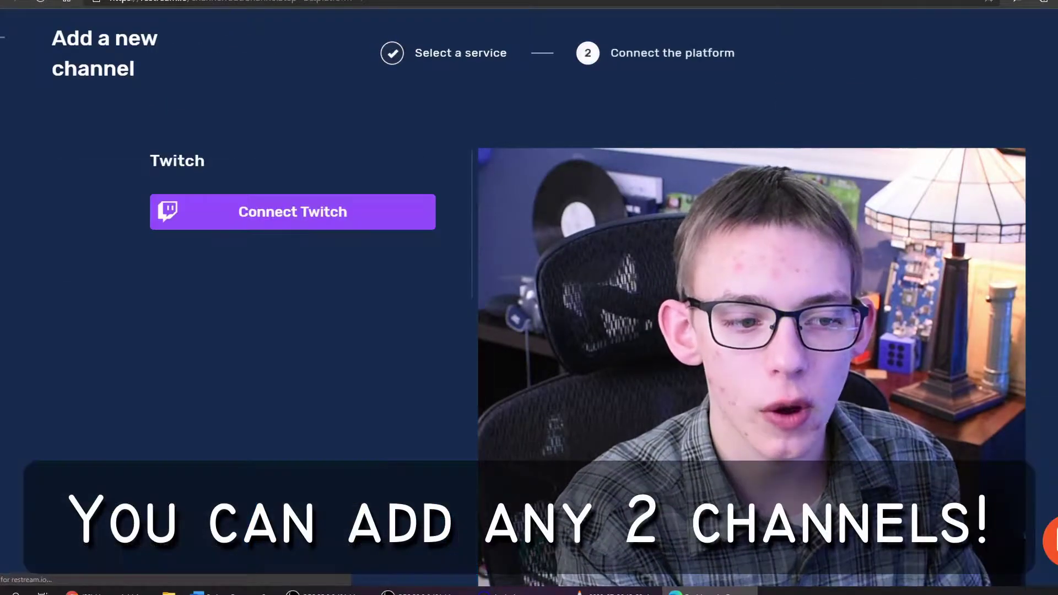
{"action": "left_click", "coordinate": [292, 210]}
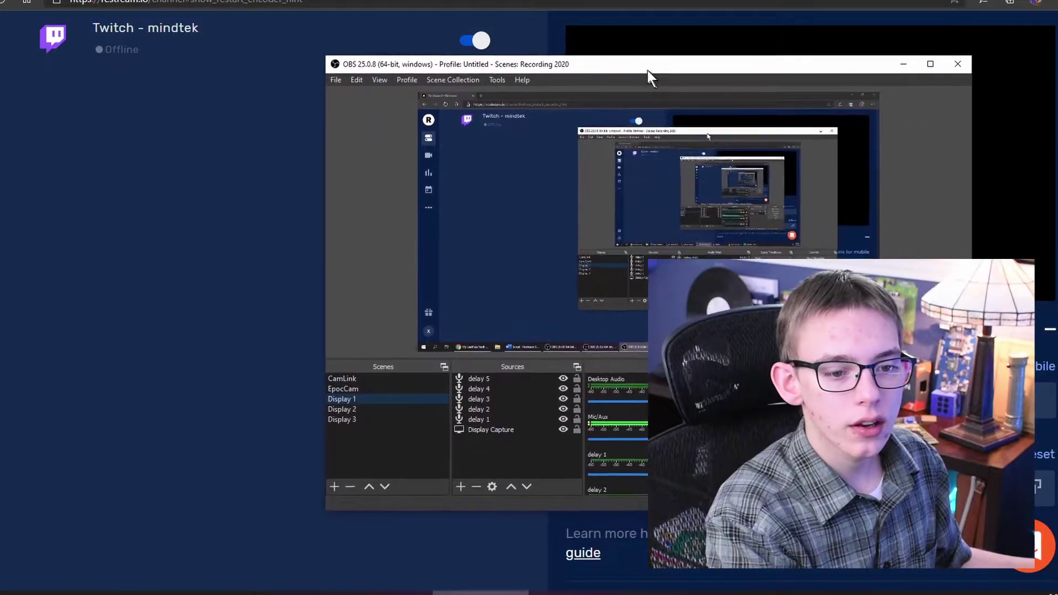
Switch to OBS and set the streaming service to Restream.io - RTMP in its stream settings.
{"action": "left_click", "coordinate": [336, 79]}
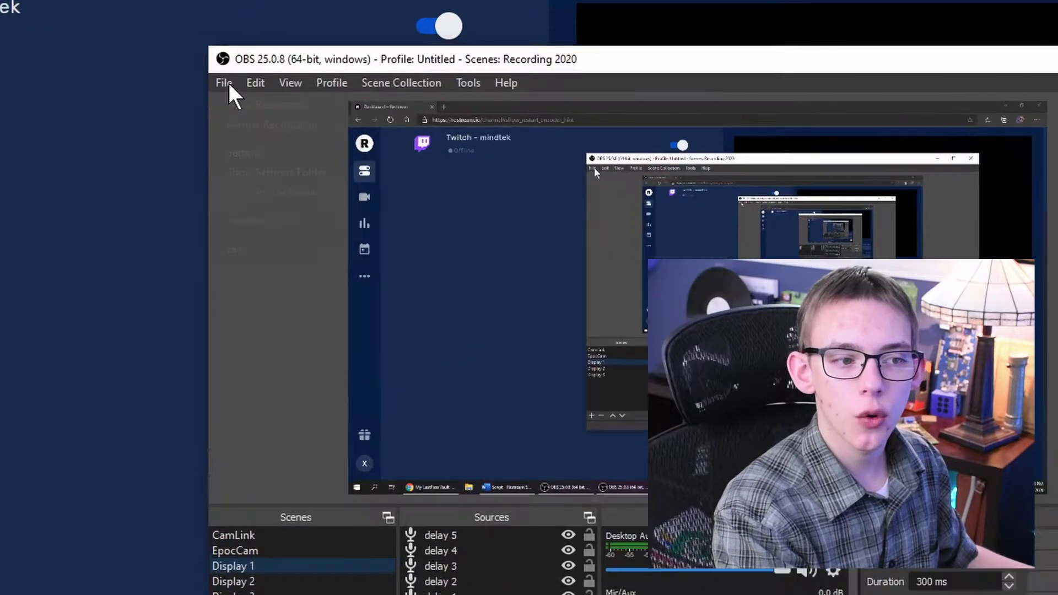
{"action": "left_click", "coordinate": [242, 152]}
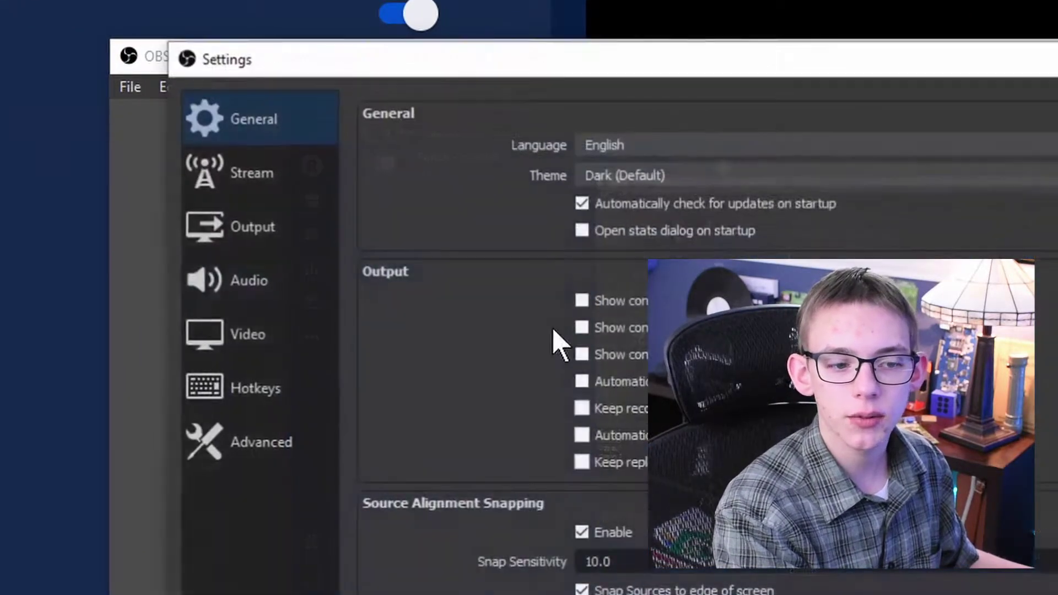
{"action": "left_click", "coordinate": [307, 151]}
{"action": "left_click", "coordinate": [450, 69]}
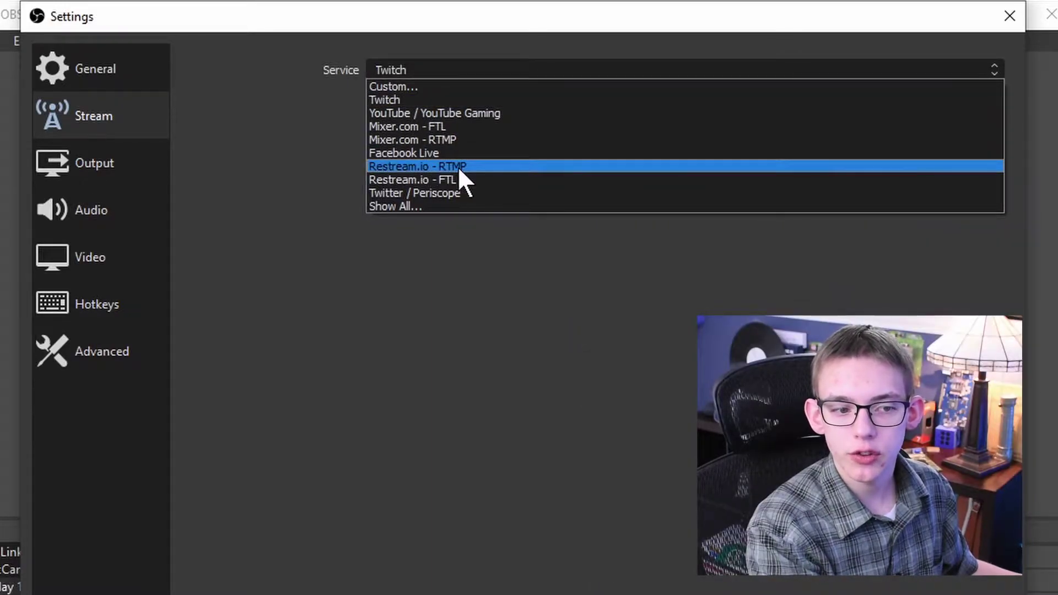
{"action": "left_click", "coordinate": [492, 164]}
Replace the contents of the stream key field with the copied Restream stream key.
{"action": "left_click", "coordinate": [450, 131]}
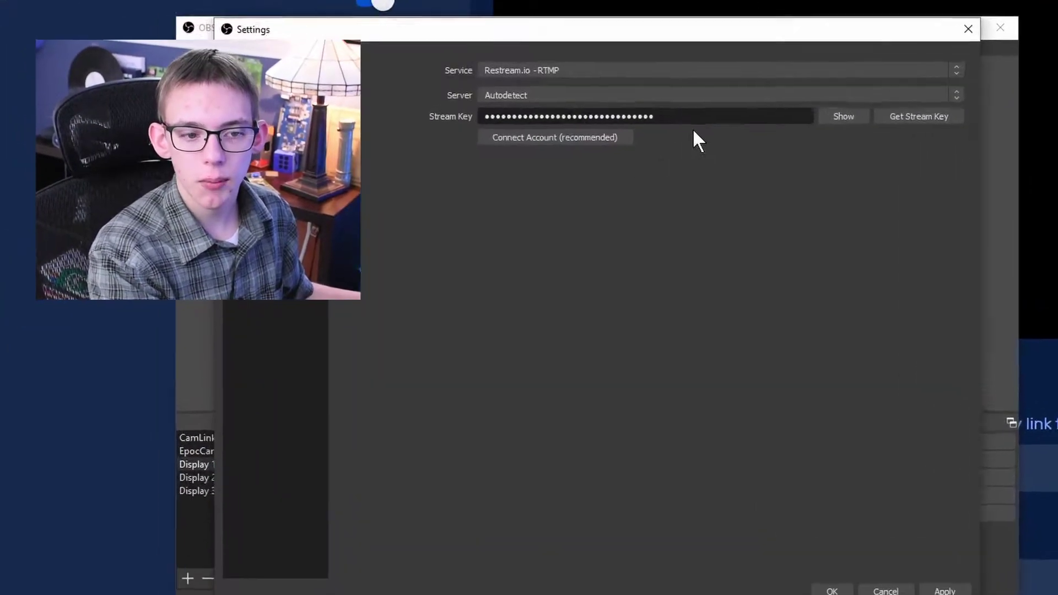
{"action": "key", "text": "ctrl+a"}
{"action": "key", "text": "ctrl+v"}
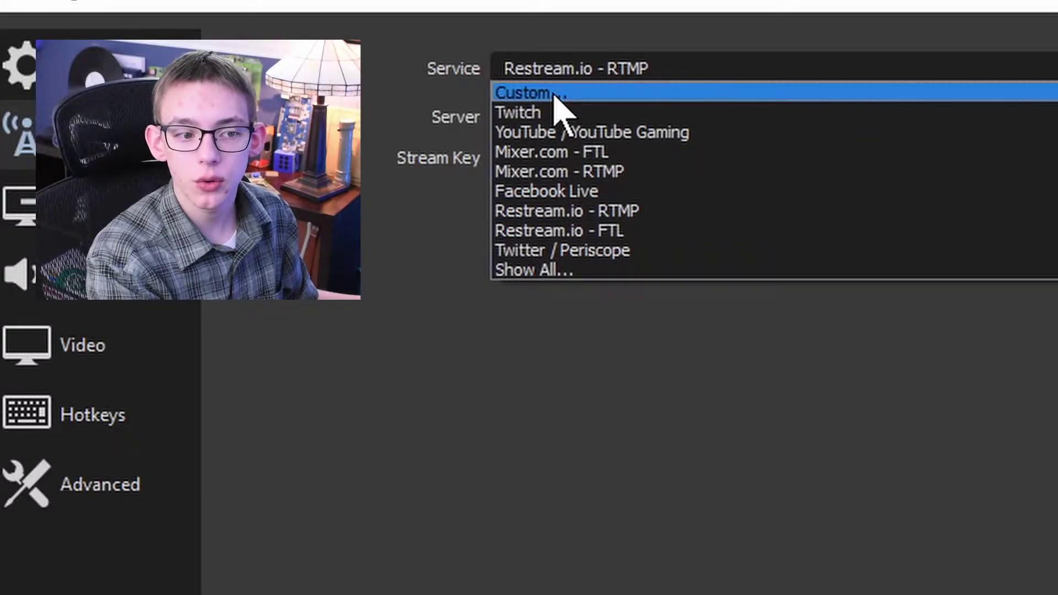
Change the streaming service to Custom with the server rtmp://live.restream.io/live and accept the settings.
{"action": "left_click", "coordinate": [576, 92]}
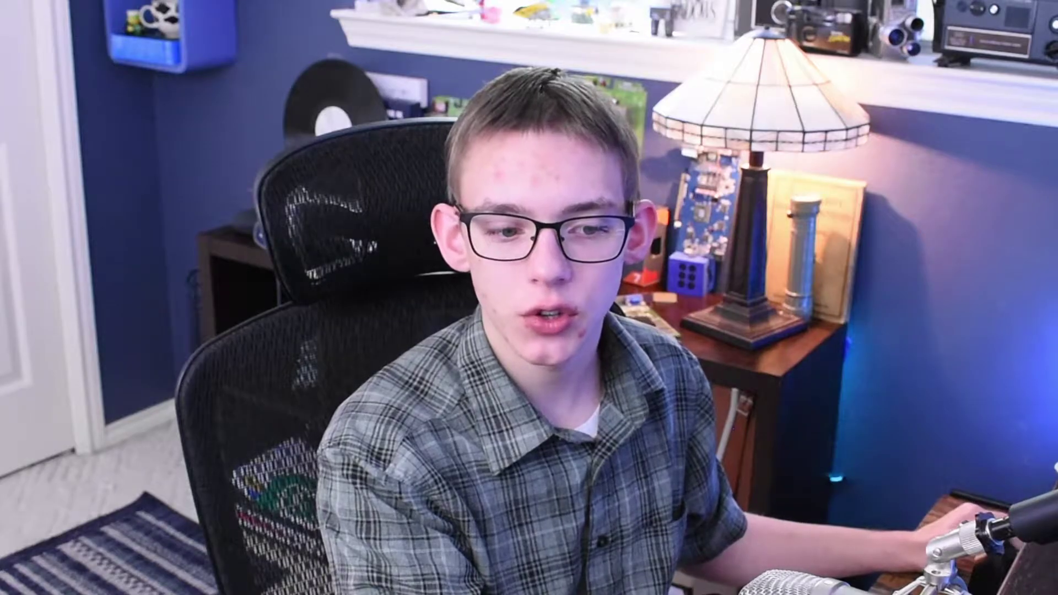
{"action": "left_click_drag", "start_coordinate": [815, 402], "coordinate": [534, 370]}
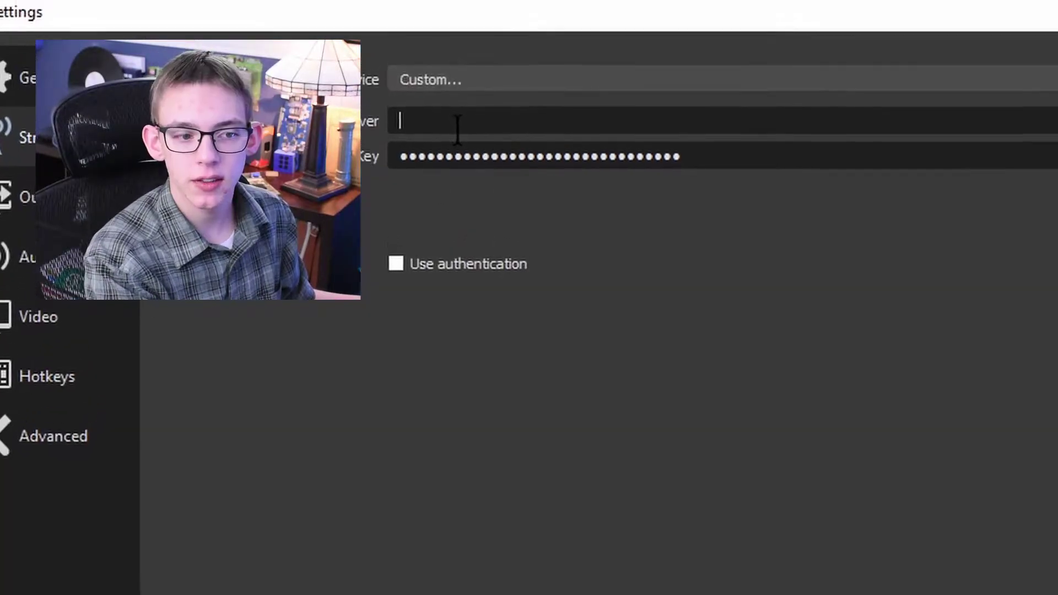
{"action": "type", "text": "rtmp://live.restream.io/live"}
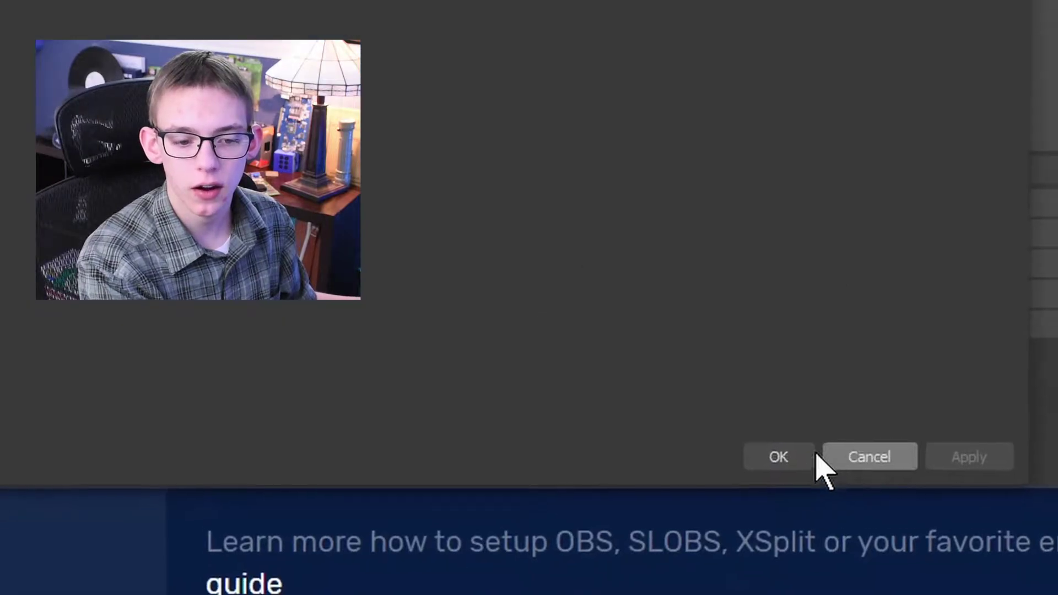
{"action": "left_click", "coordinate": [786, 446]}
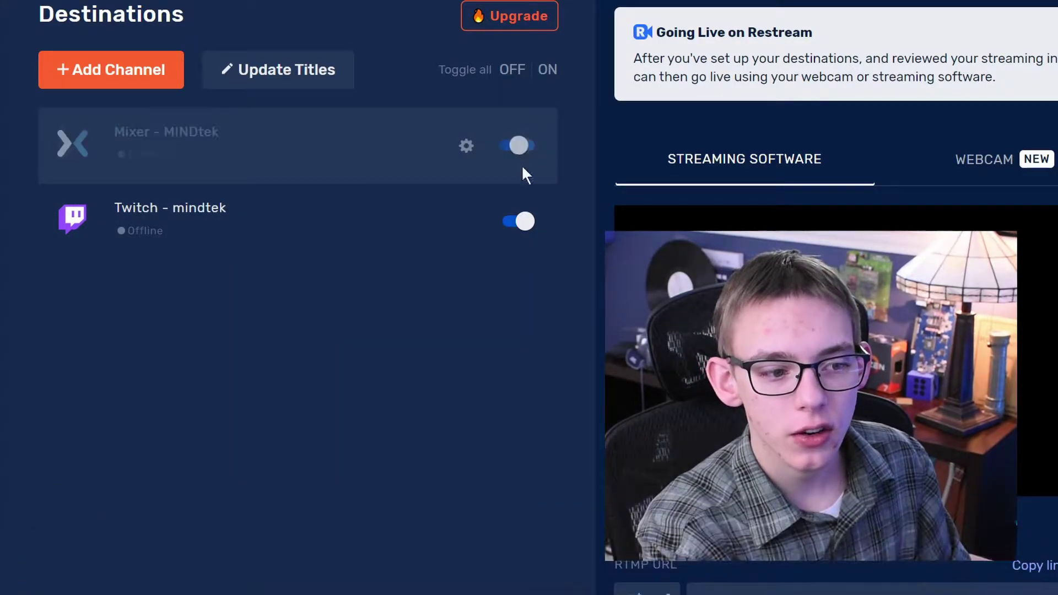
Switch off the Twitch and Mixer destinations in Restream, turning Mixer on once and off again.
{"action": "left_click", "coordinate": [520, 221]}
{"action": "left_click", "coordinate": [521, 146]}
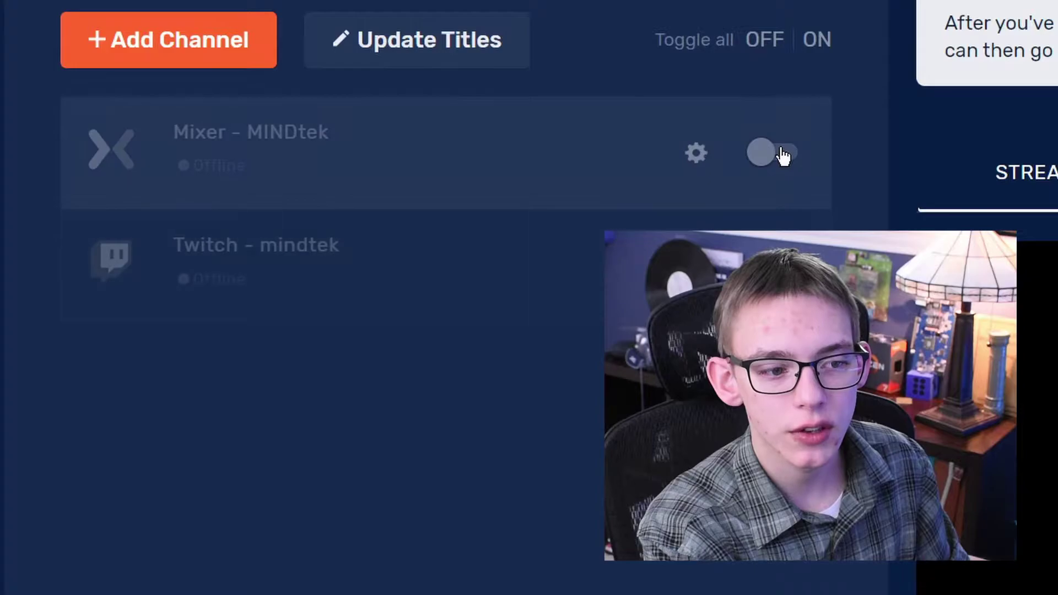
{"action": "left_click", "coordinate": [782, 156]}
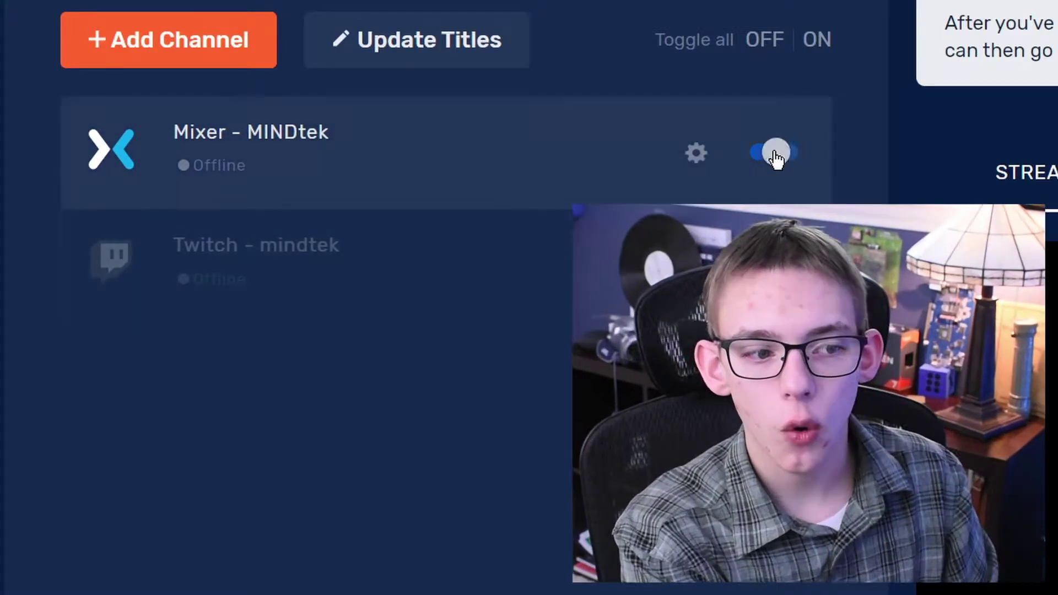
{"action": "left_click", "coordinate": [777, 155]}
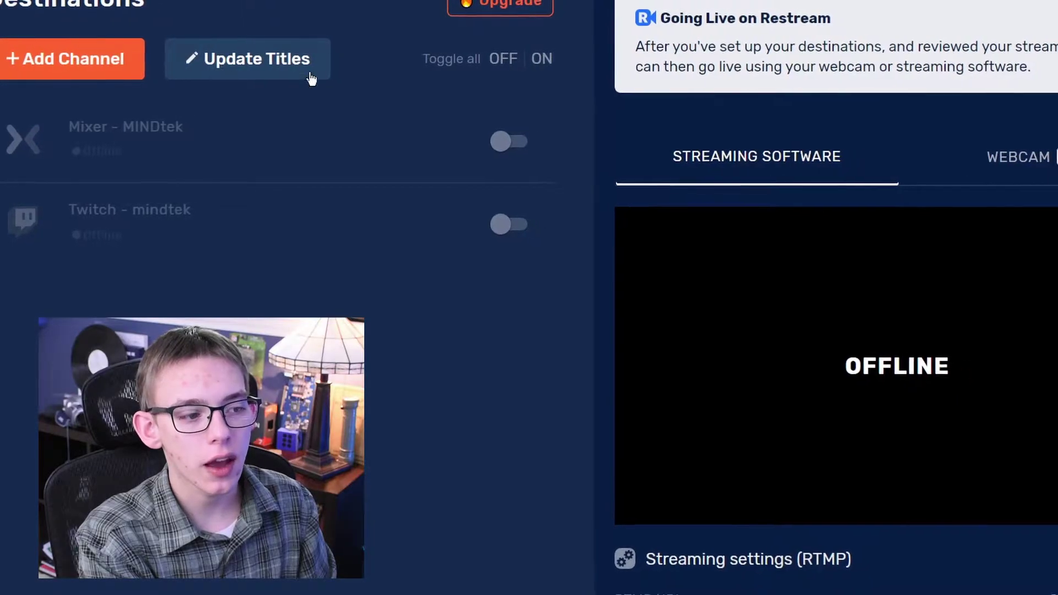
Set the Mixer destination's title to "Test stream on MIxer" and its game to IRL, and check the Mixer channel page.
{"action": "left_click", "coordinate": [463, 46]}
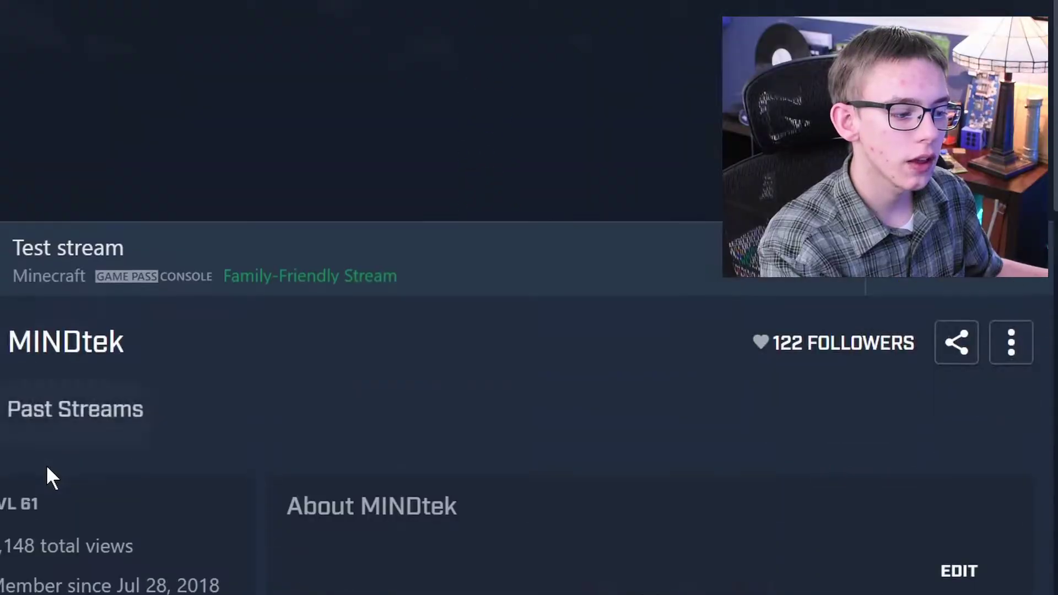
{"action": "left_click_drag", "start_coordinate": [128, 273], "coordinate": [32, 273]}
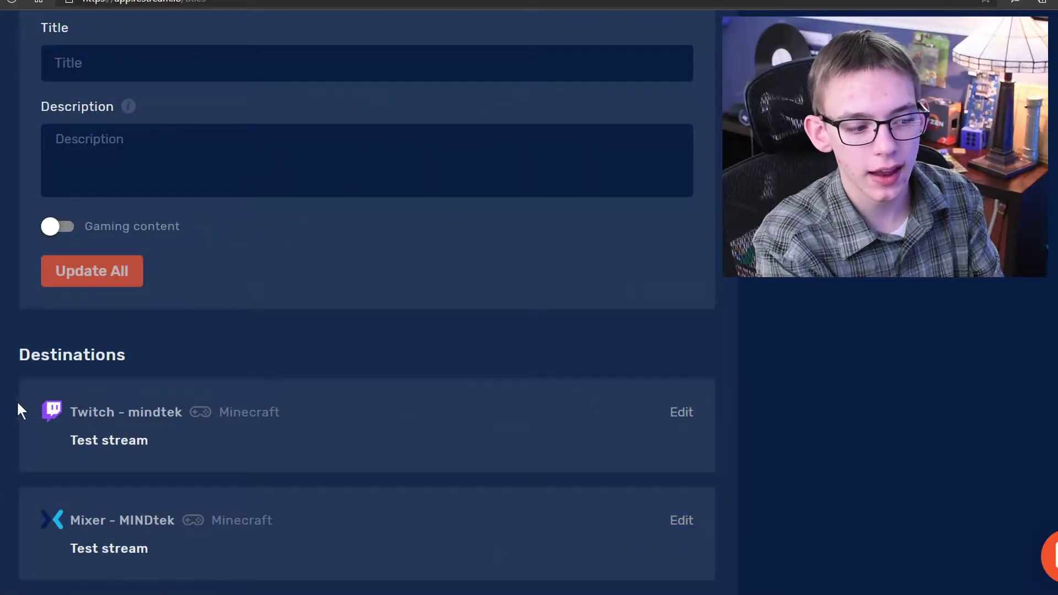
{"action": "left_click", "coordinate": [684, 521]}
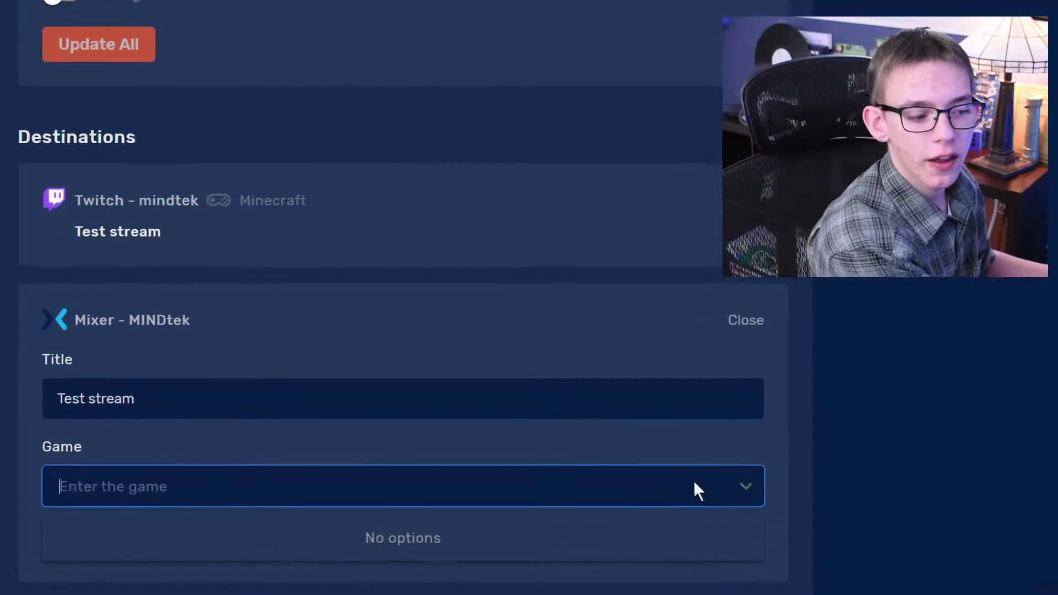
{"action": "type", "text": "IRL"}
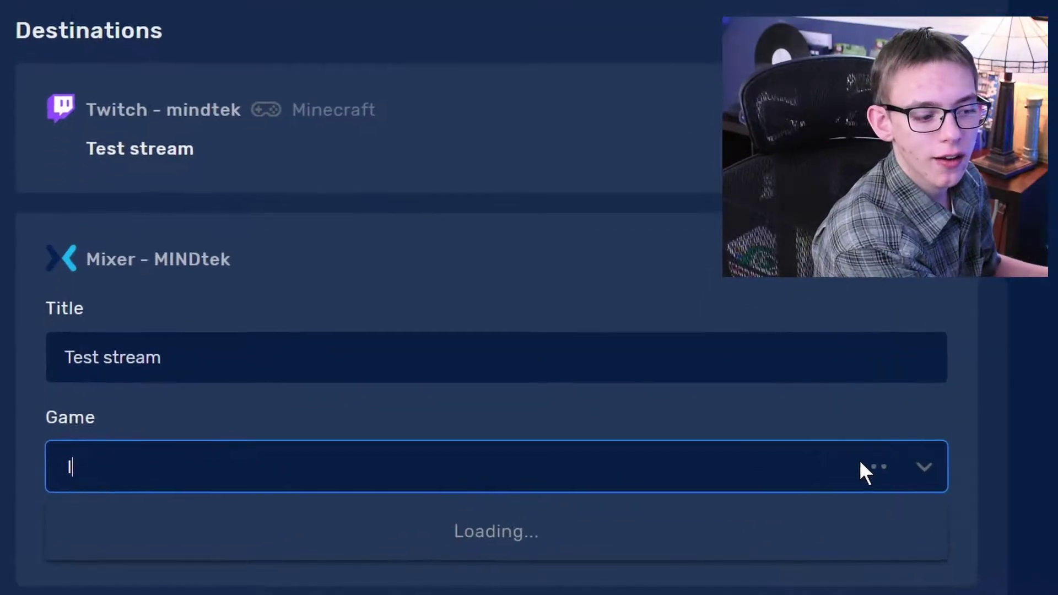
{"action": "left_click", "coordinate": [110, 538]}
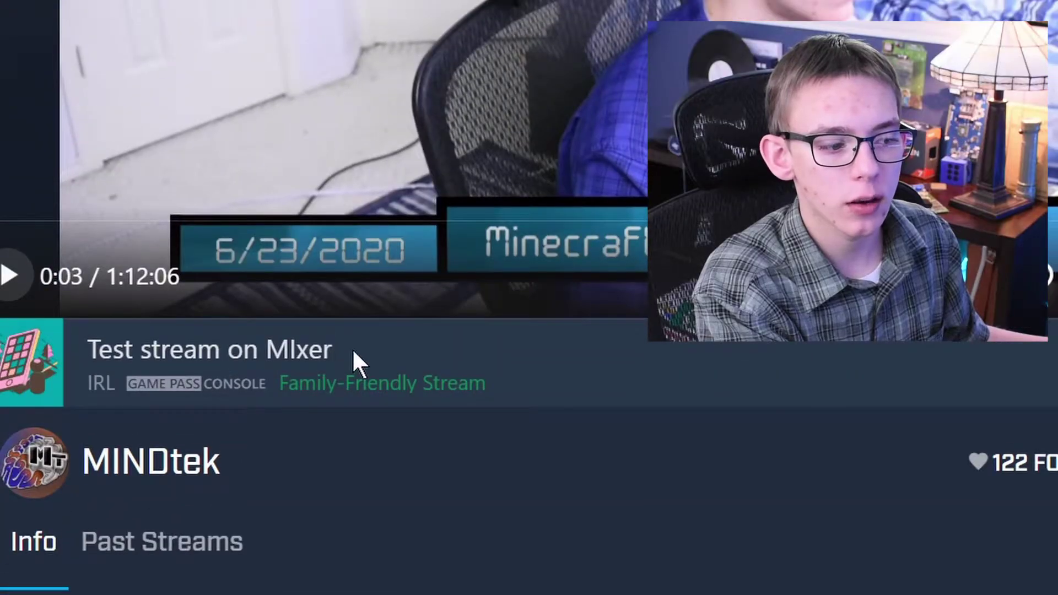
{"action": "left_click_drag", "start_coordinate": [352, 219], "coordinate": [122, 208]}
{"action": "left_click", "coordinate": [137, 363]}
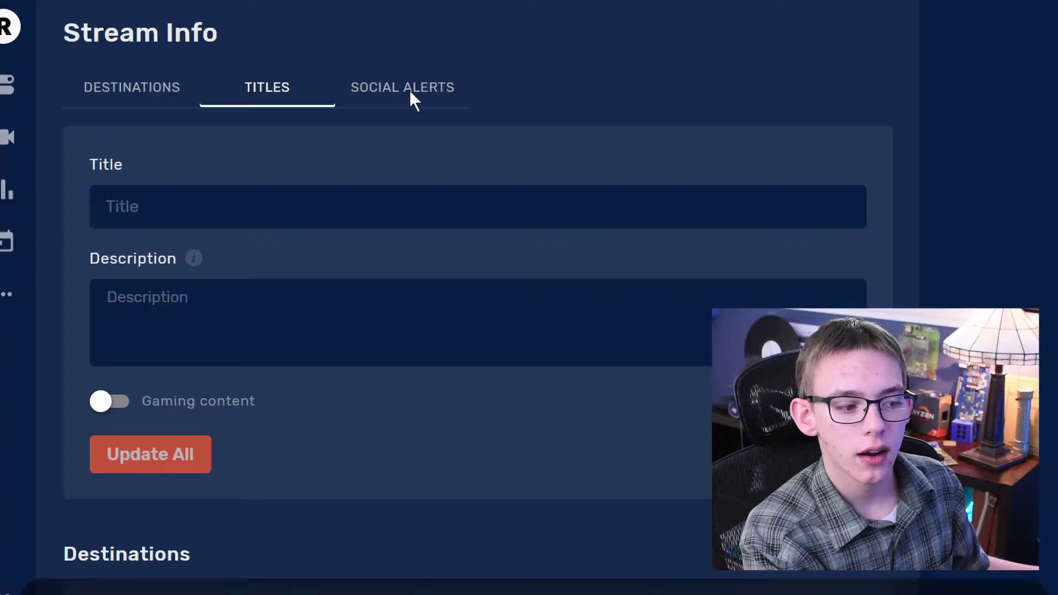
Open the social alerts settings and examine the connected Twitter account.
{"action": "left_click", "coordinate": [413, 99]}
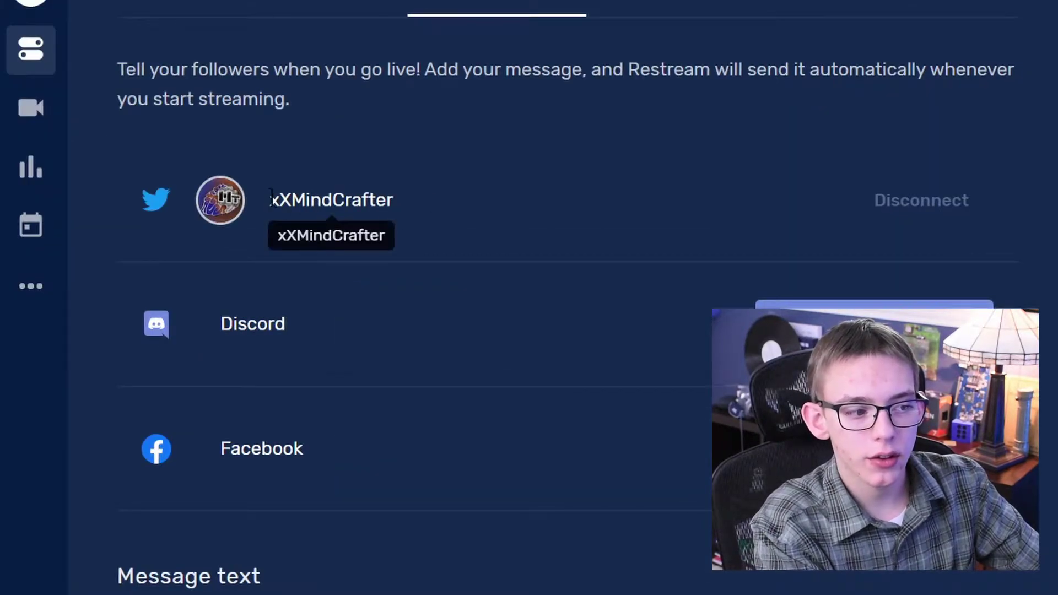
{"action": "left_click_drag", "start_coordinate": [456, 184], "coordinate": [203, 225]}
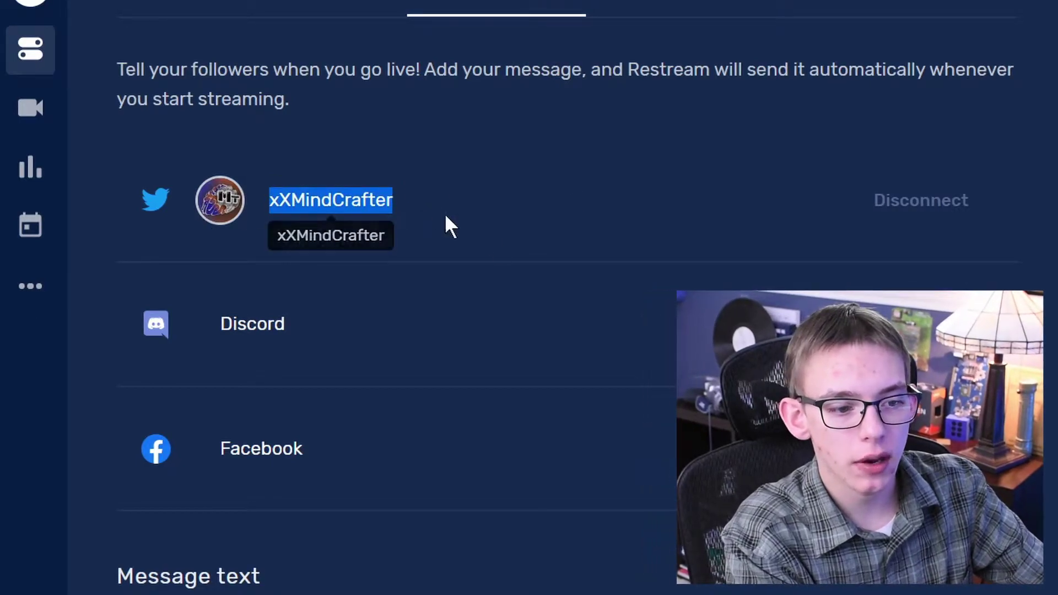
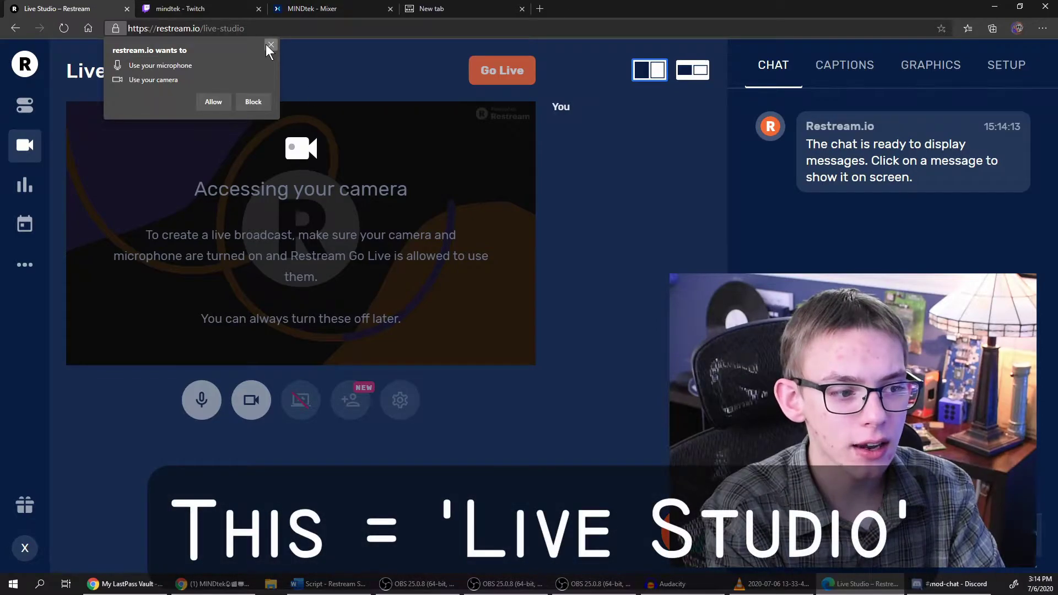
Dismiss the camera and microphone permission request in Live Studio, enable the channels for chat and send the message "This is a test".
{"action": "left_click", "coordinate": [266, 44]}
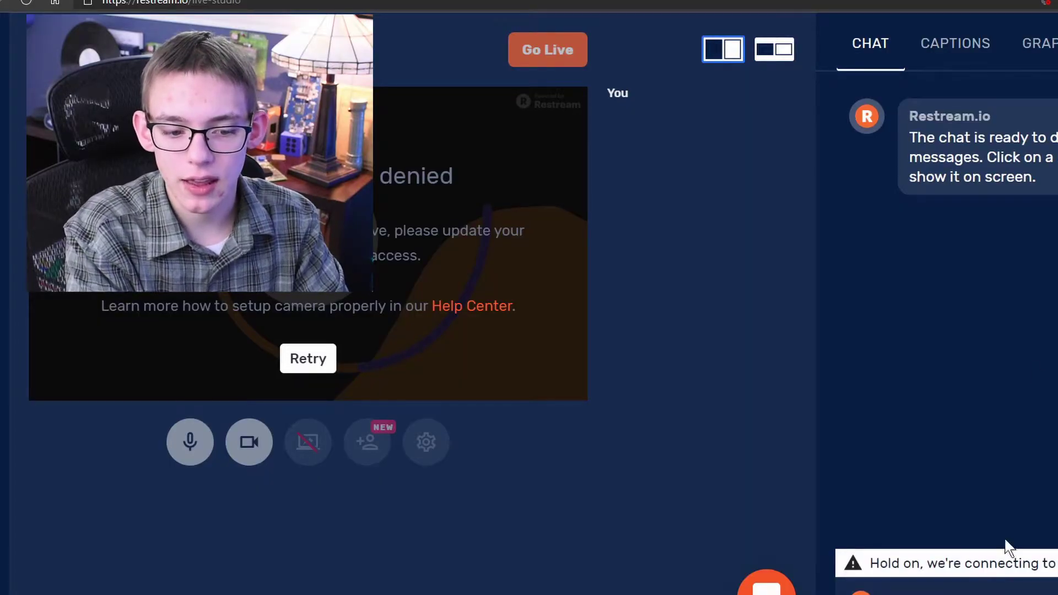
{"action": "left_click", "coordinate": [947, 594]}
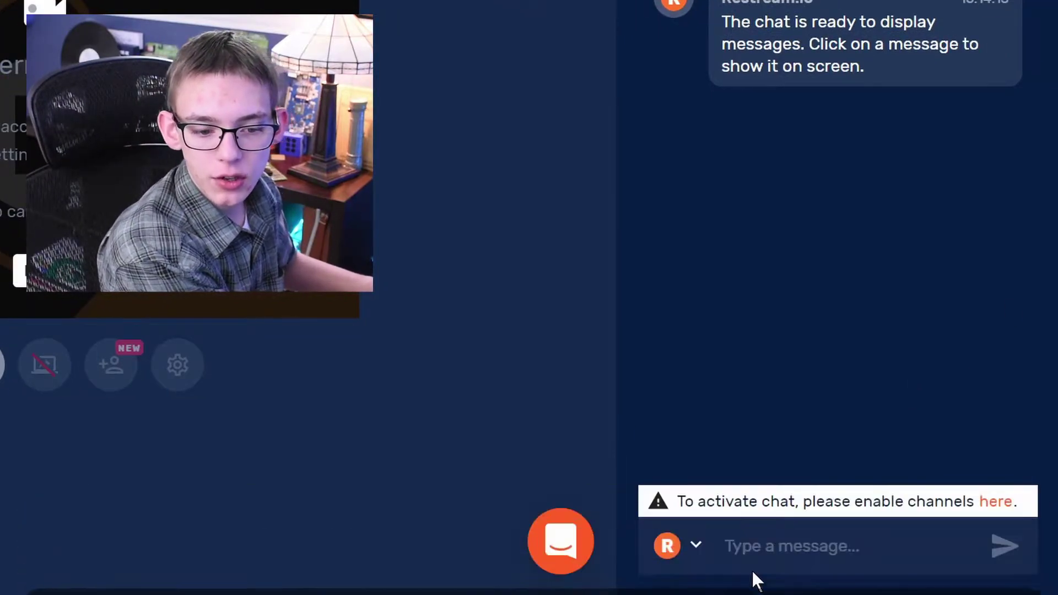
{"action": "left_click", "coordinate": [1004, 551]}
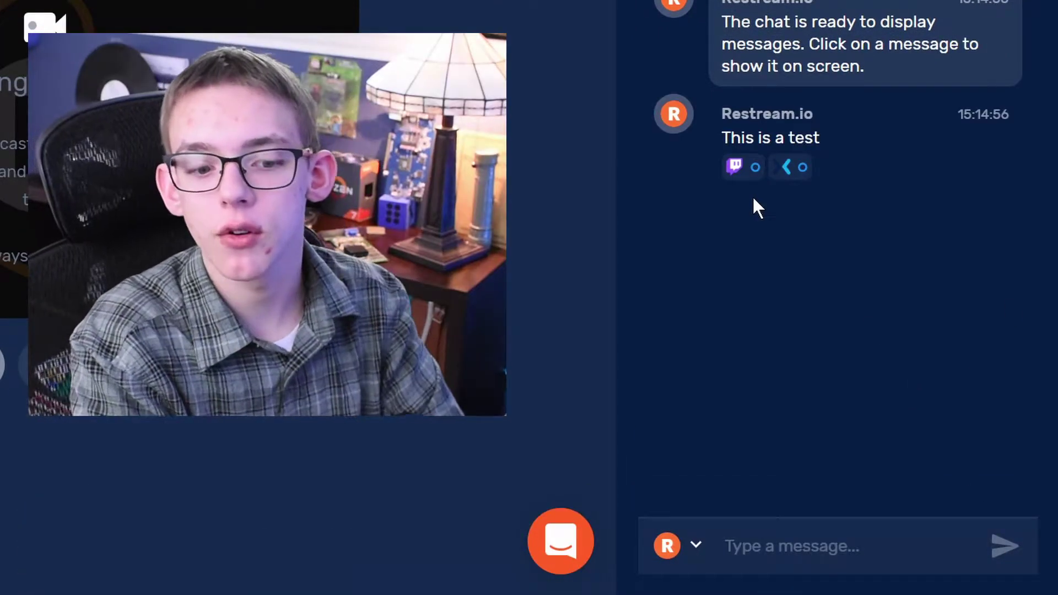
{"action": "mouse_move", "coordinate": [740, 186]}
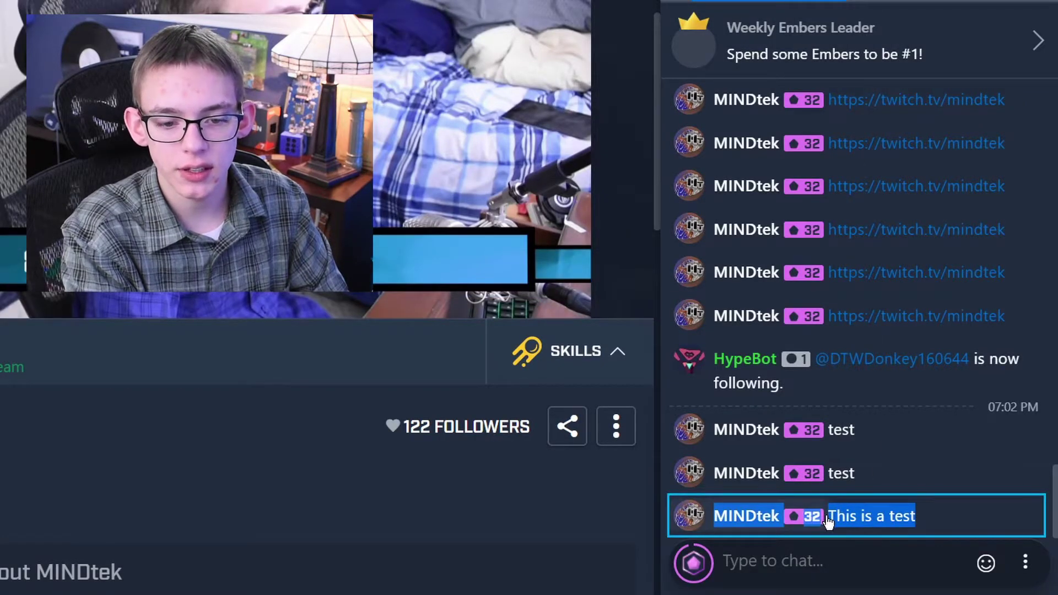
Send a test message from the Mixer channel's own chat.
{"action": "left_click", "coordinate": [795, 559]}
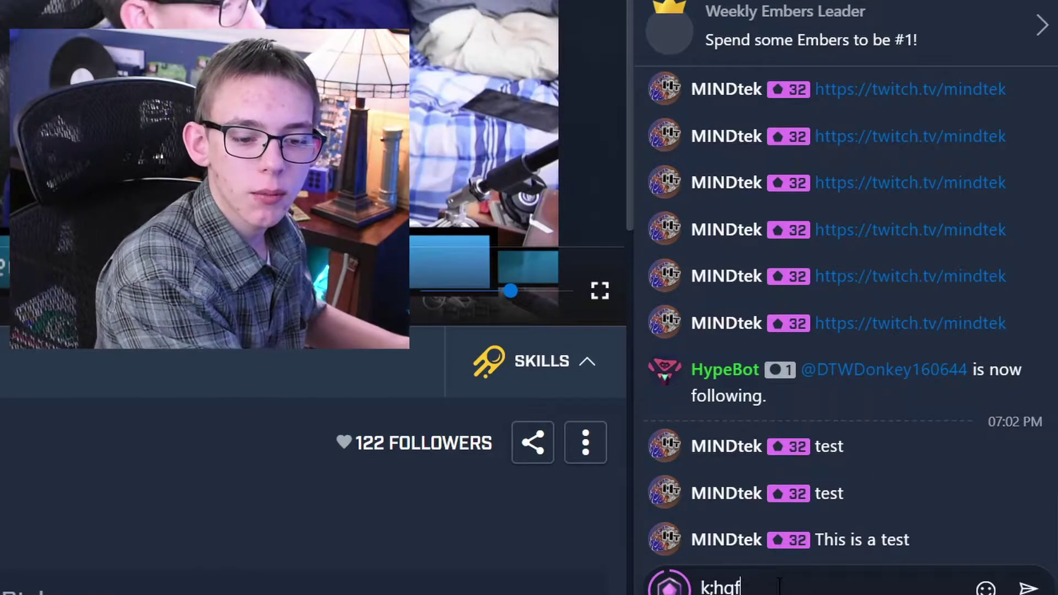
{"action": "type", "text": "Mixer chat"}
{"action": "key", "text": "Return"}
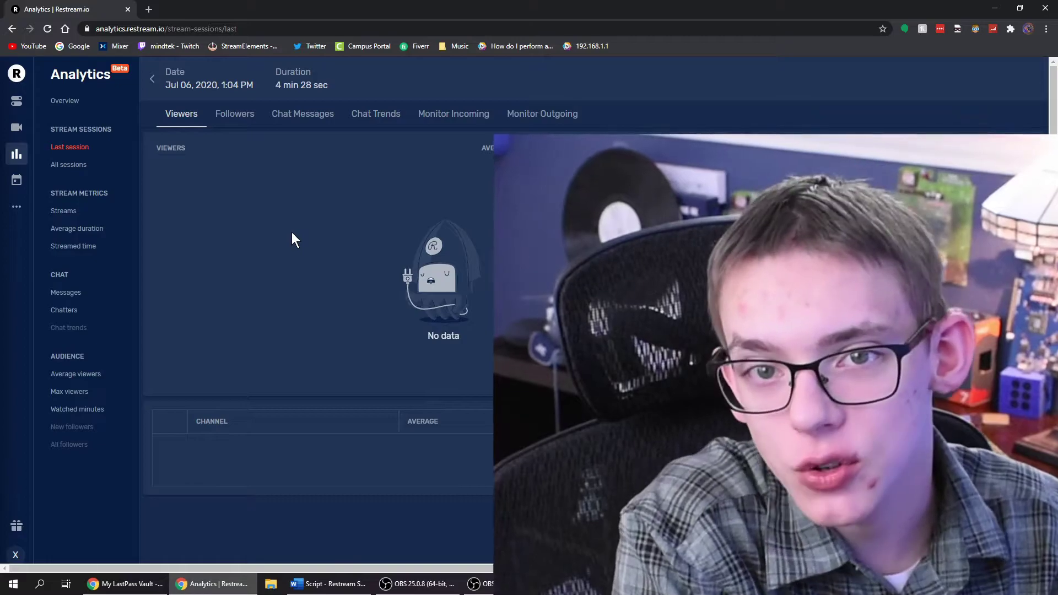
Open the Jun 23, 2020 08:46 pm session from all stream sessions in Analytics, and view the scheduler for recorded videos.
{"action": "left_click", "coordinate": [69, 164]}
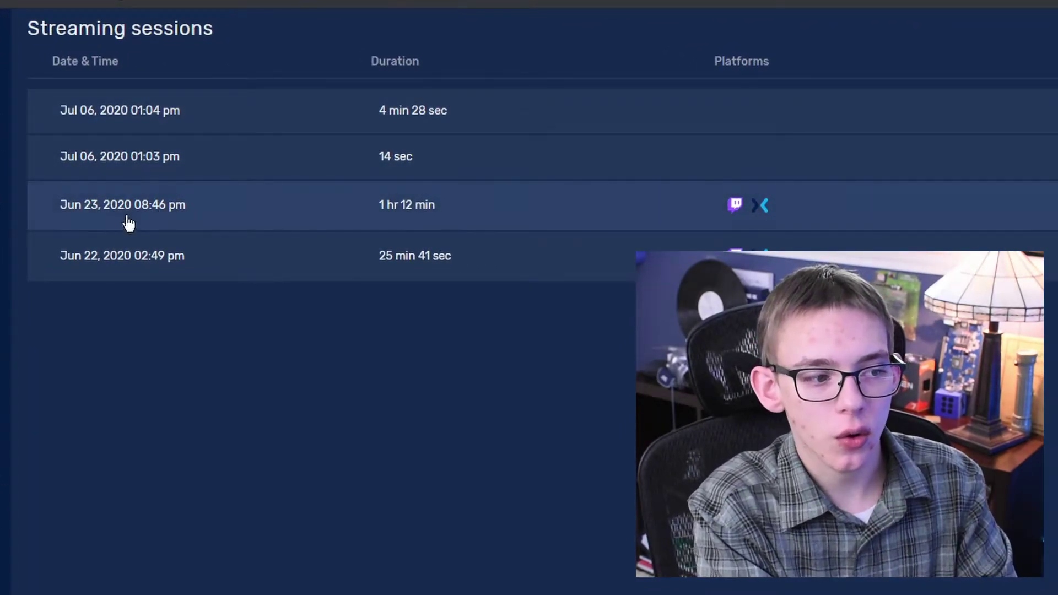
{"action": "left_click", "coordinate": [281, 214]}
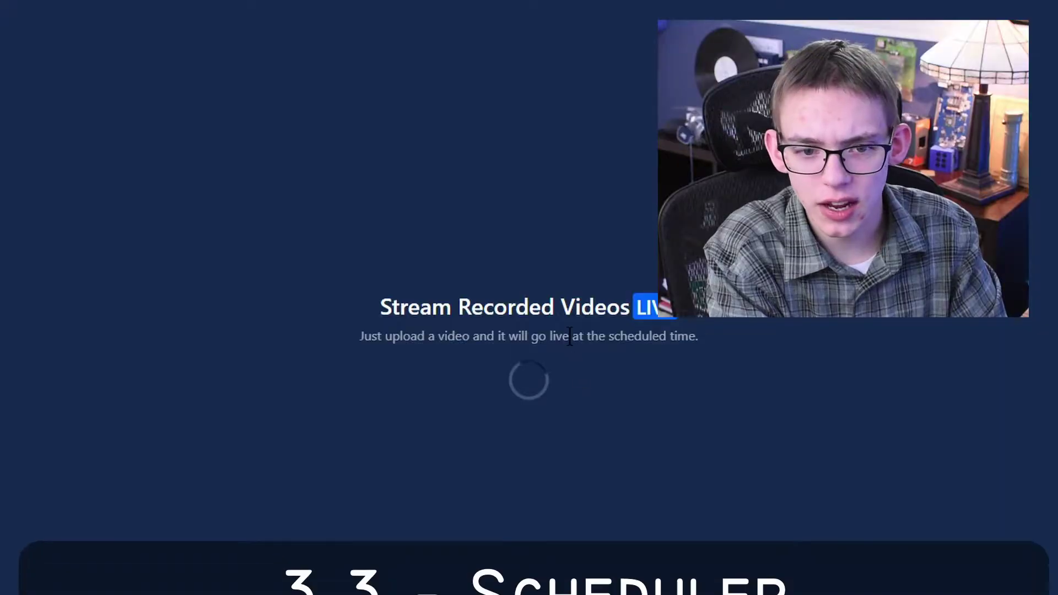
{"action": "triple_click", "coordinate": [331, 303]}
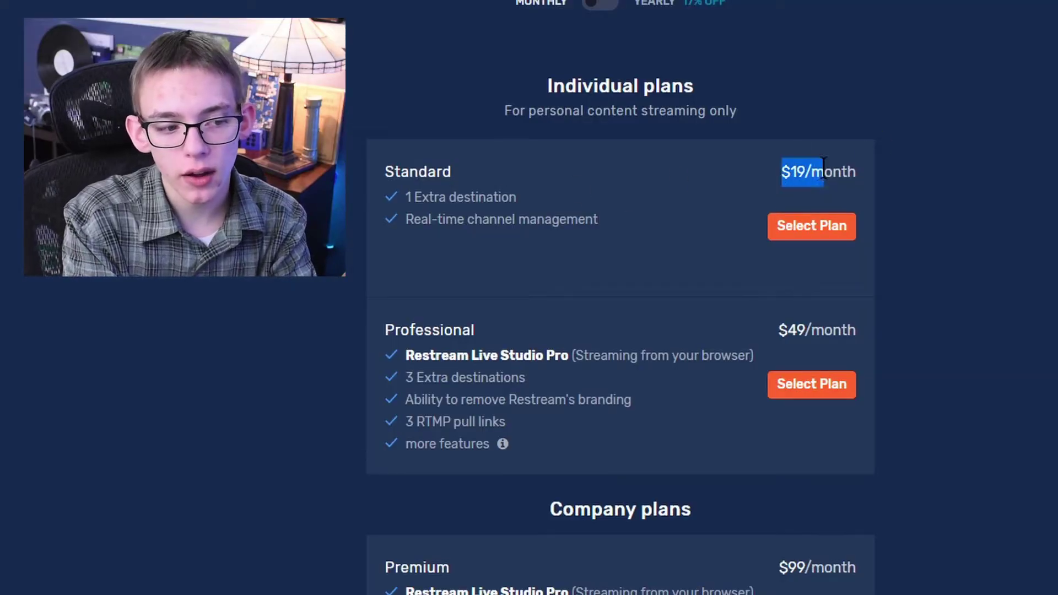
Compare the Restream pricing plans, examining the extra destinations, channel management and branding removal in the Standard and Professional plans.
{"action": "left_click_drag", "start_coordinate": [535, 199], "coordinate": [403, 198]}
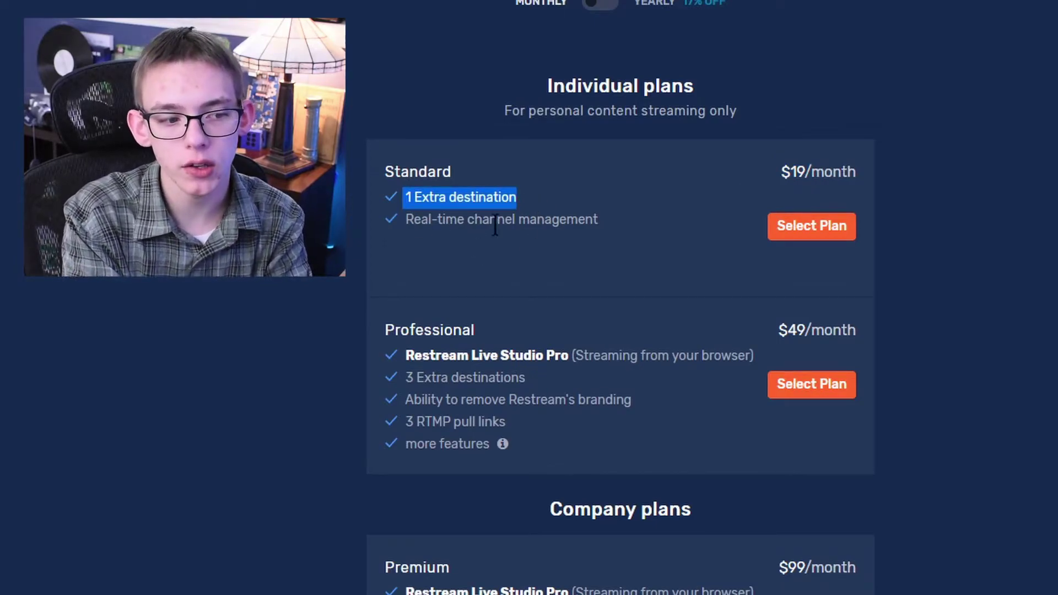
{"action": "left_click_drag", "start_coordinate": [495, 225], "coordinate": [551, 220]}
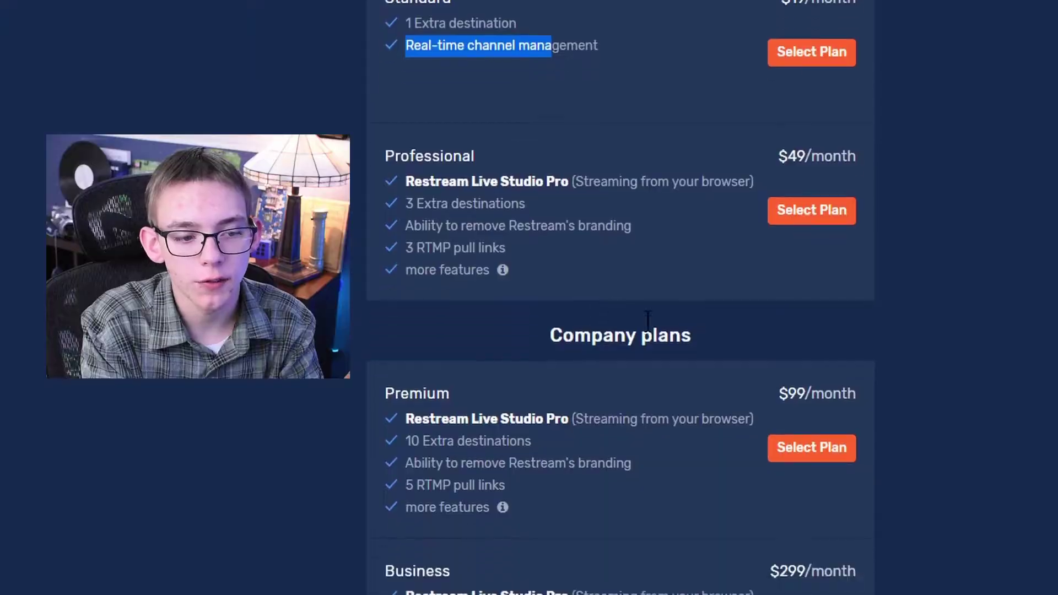
{"action": "scroll", "coordinate": [648, 320], "scroll_direction": "down", "scroll_amount": 1}
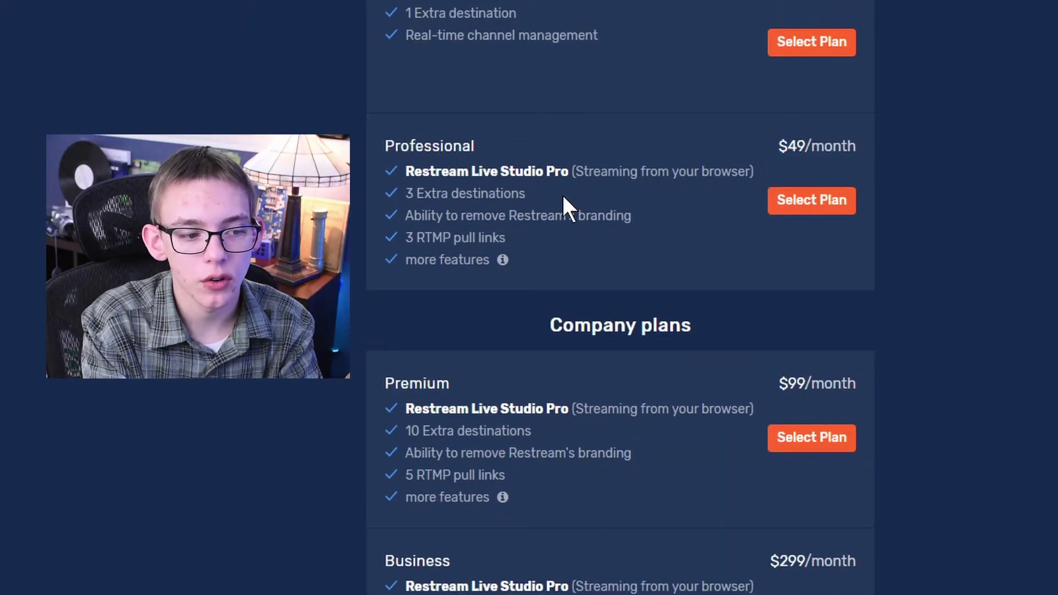
{"action": "left_click_drag", "start_coordinate": [526, 193], "coordinate": [395, 190]}
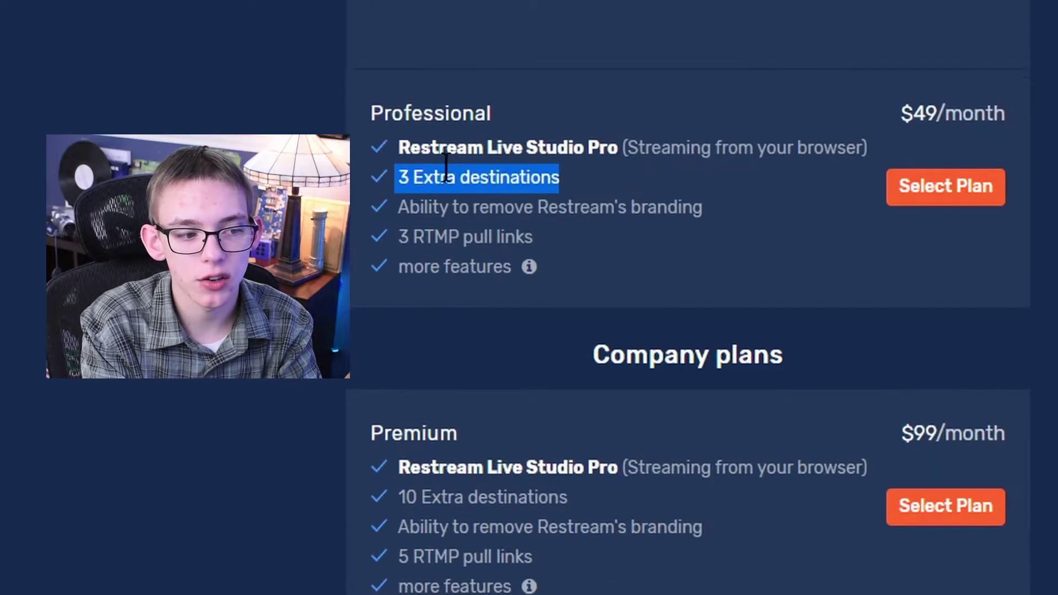
{"action": "left_click_drag", "start_coordinate": [702, 208], "coordinate": [617, 199]}
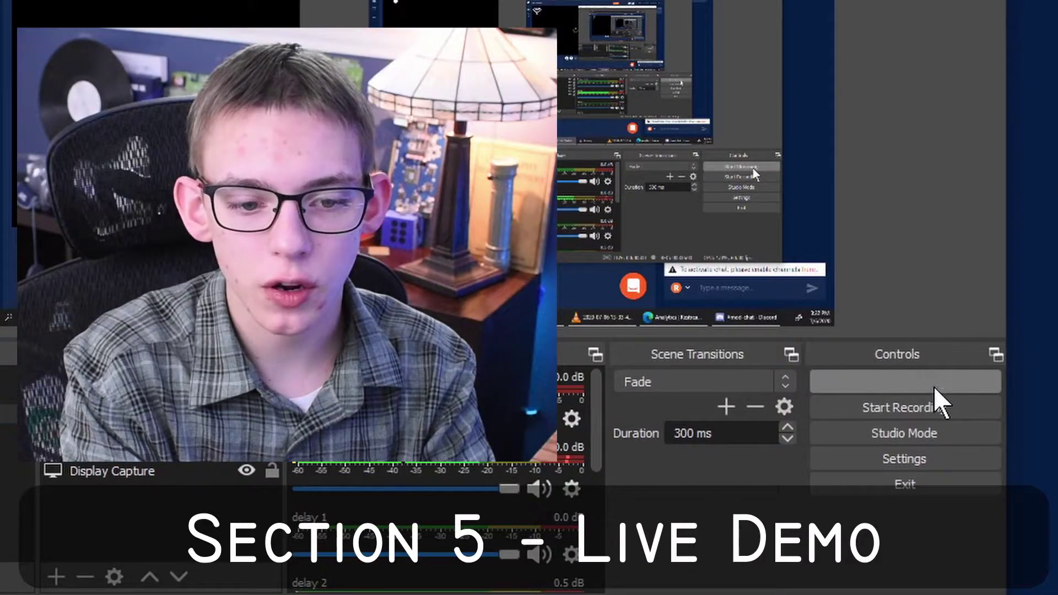
Switch to OBS and start streaming, and check the live stream in Restream's streaming monitor.
{"action": "left_click", "coordinate": [936, 387]}
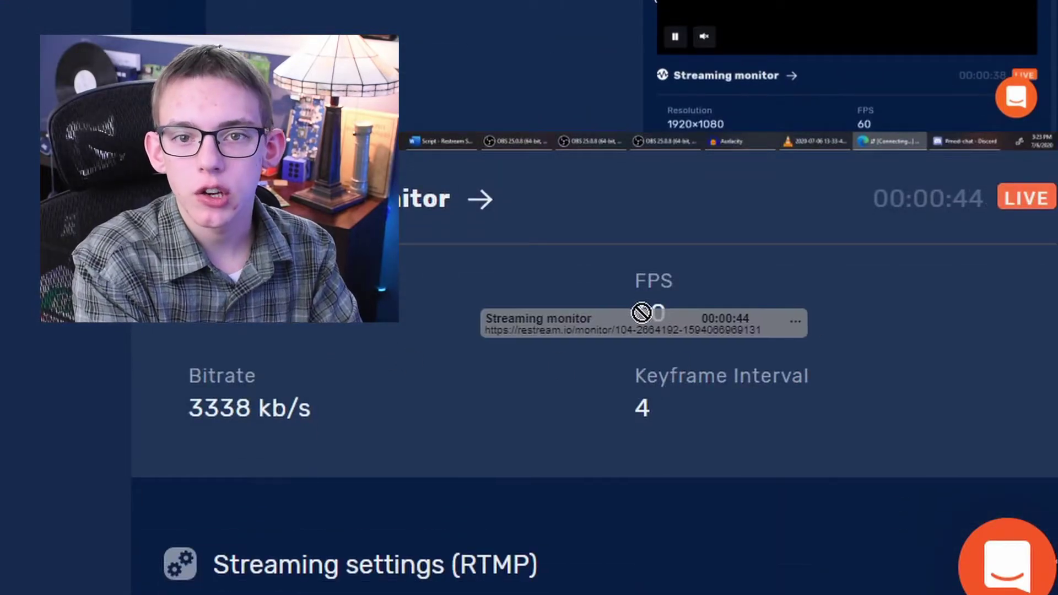
{"action": "left_click_drag", "start_coordinate": [644, 311], "coordinate": [618, 323]}
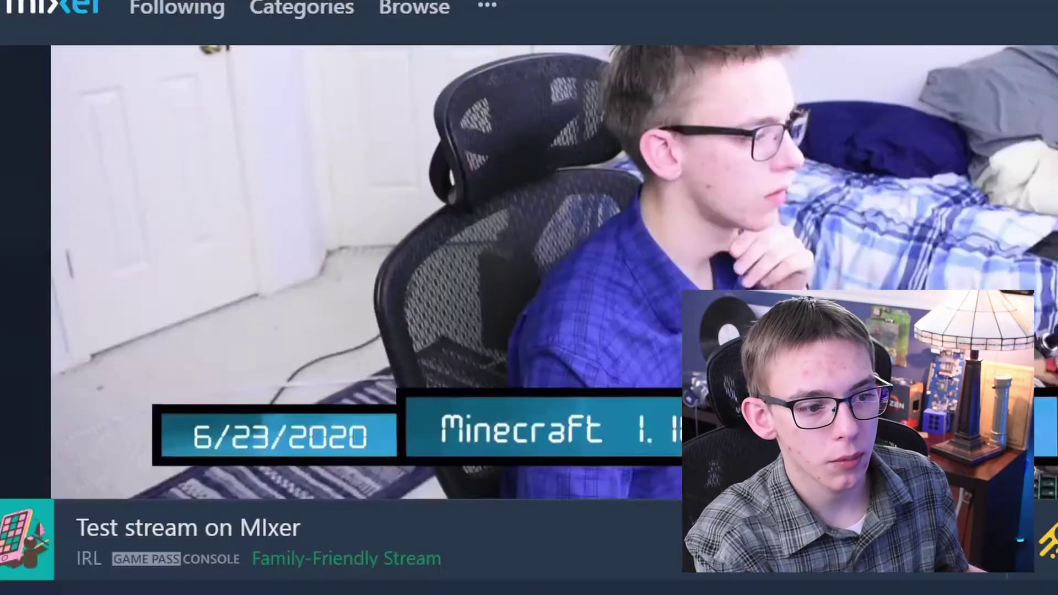
Check the live Mixer and Twitch channel pages for the broadcast and its stream titles.
{"action": "scroll", "coordinate": [325, 230], "scroll_direction": "up", "scroll_amount": 3}
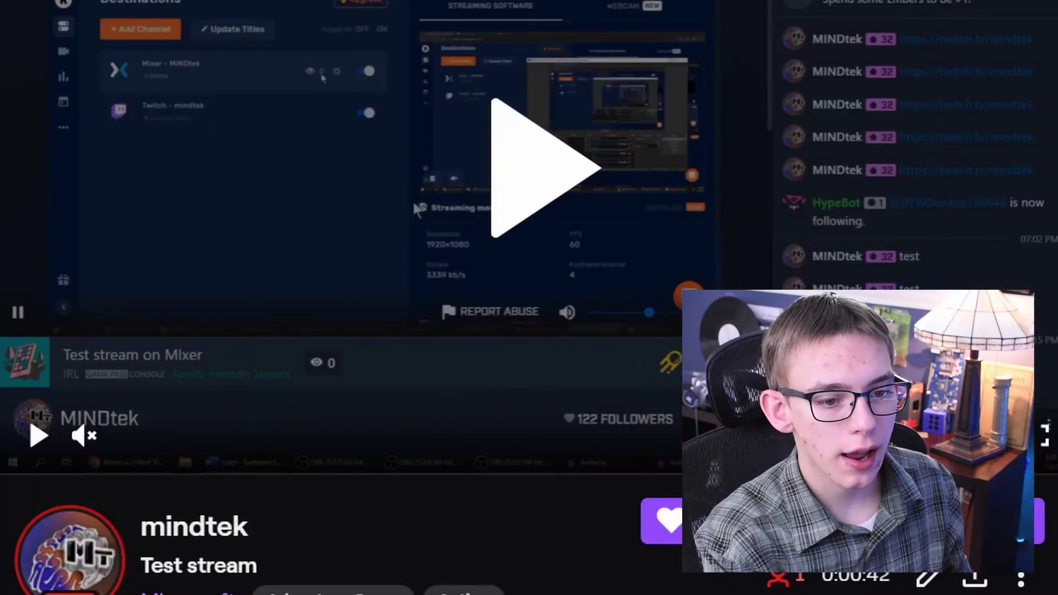
{"action": "left_click_drag", "start_coordinate": [257, 566], "coordinate": [188, 566]}
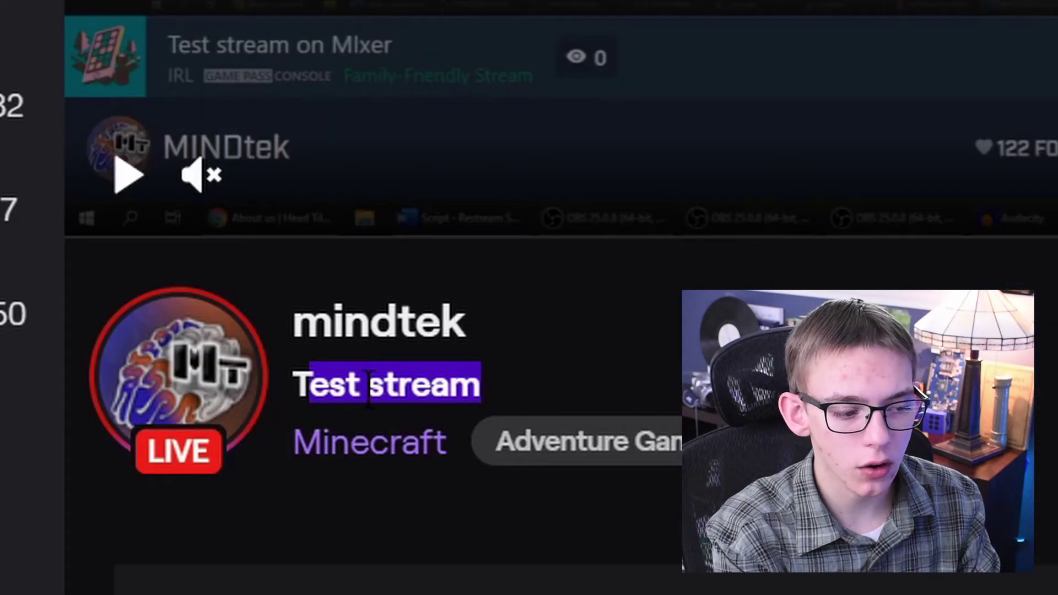